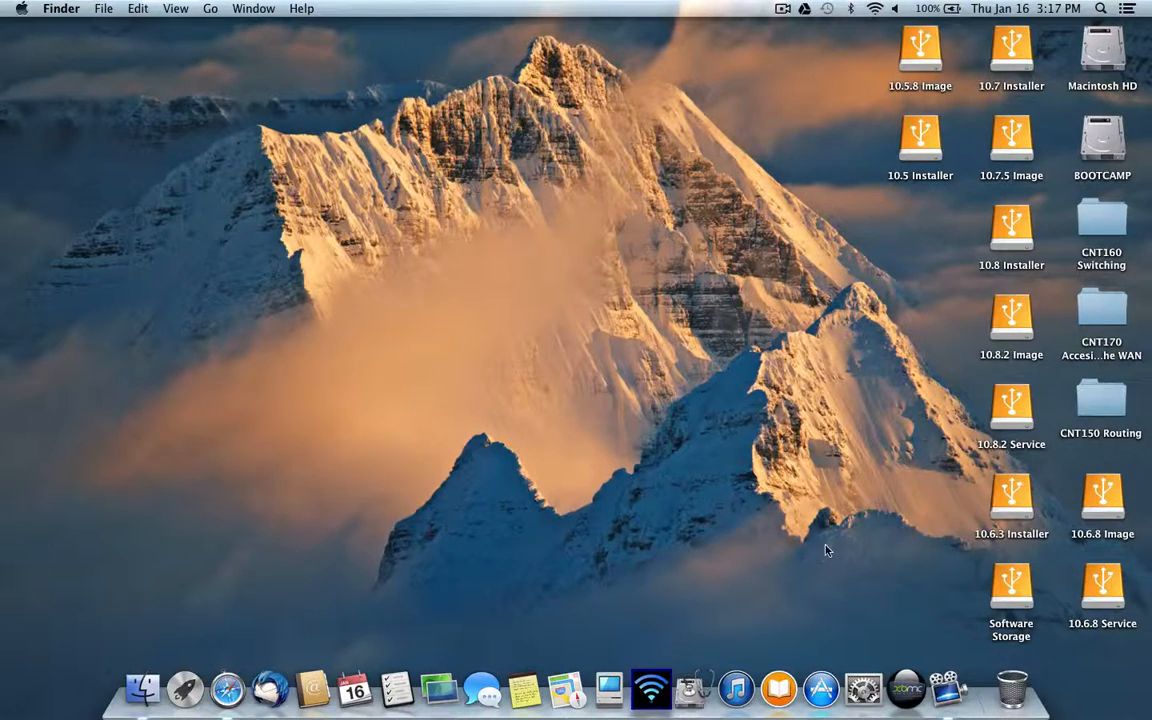
# Open Disk Utility and select the 320.07 GB TOSHIBA external drive.
pyautogui.click(690, 690)
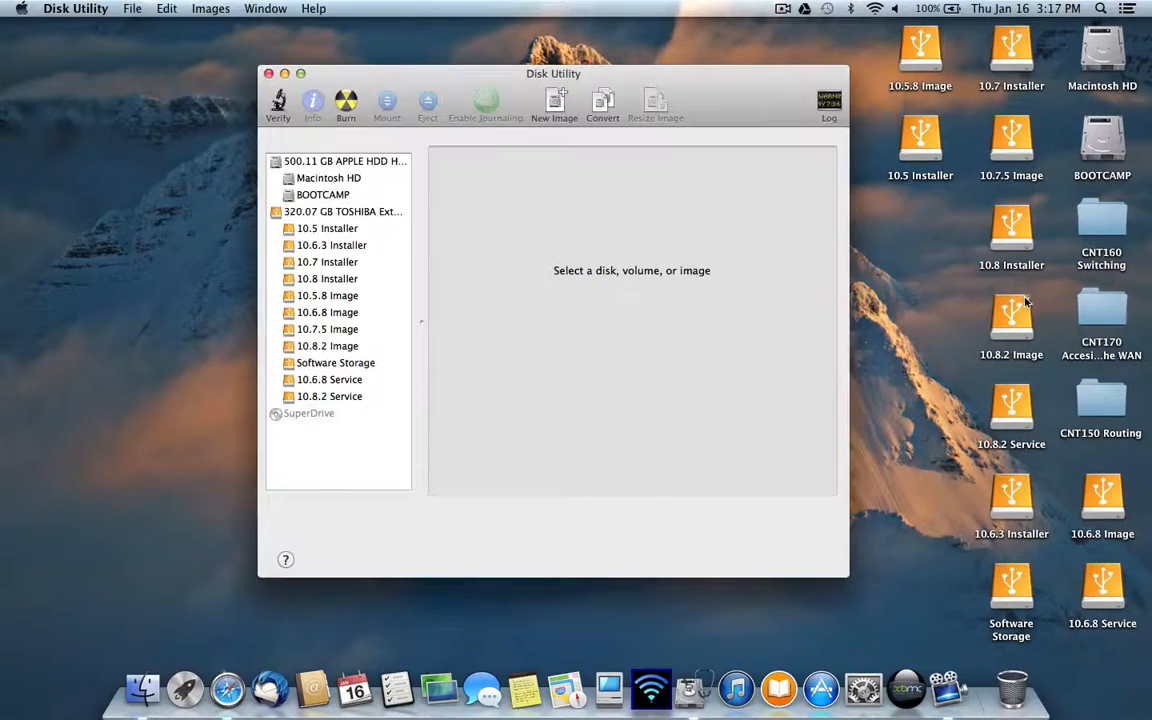
pyautogui.click(377, 213)
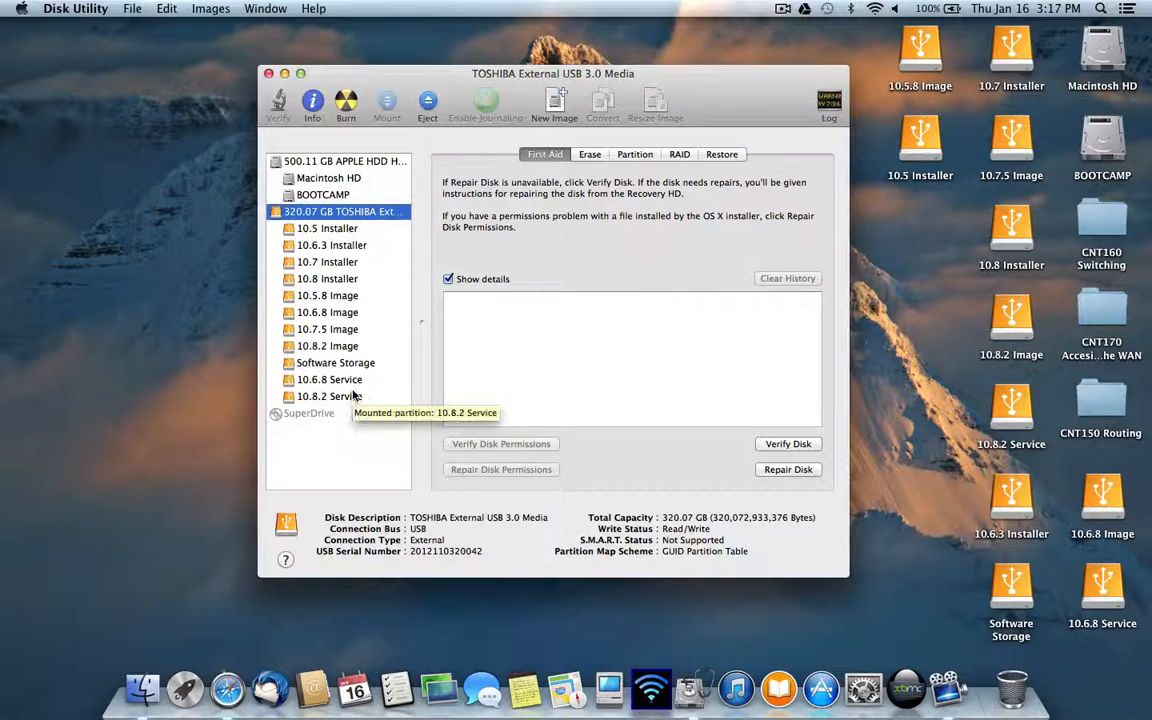
# Examine the capacity and format details of the TOSHIBA drive's four installer partitions and four image partitions.
pyautogui.click(340, 230)
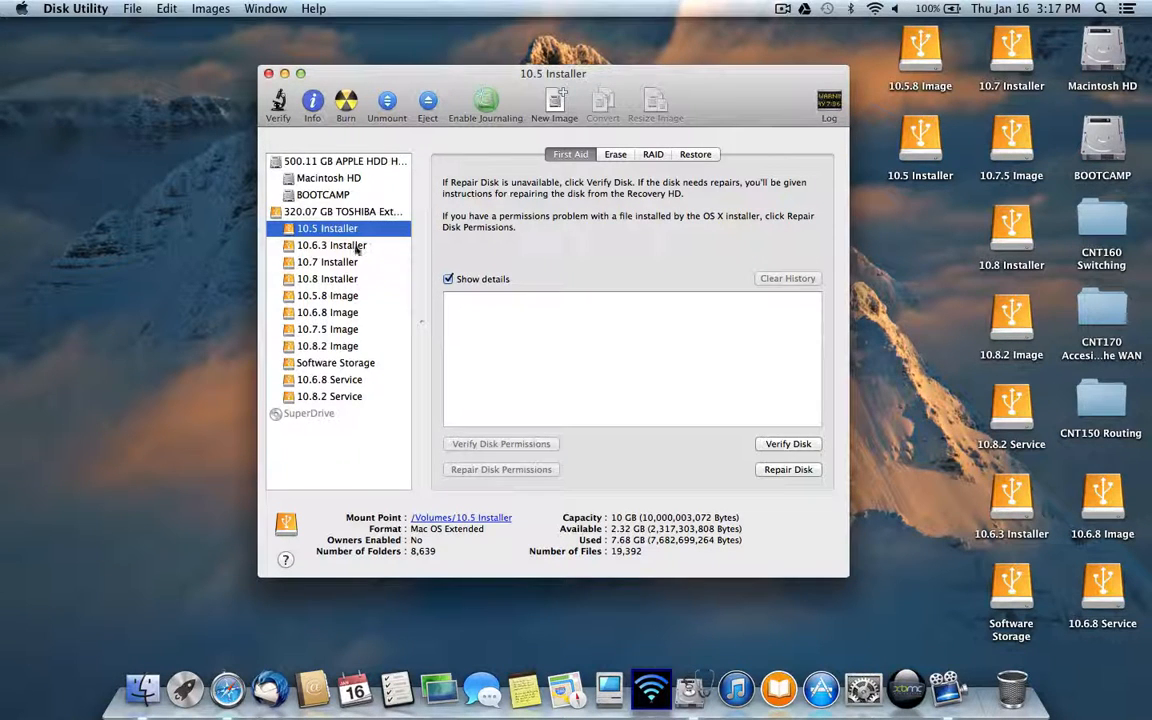
pyautogui.click(355, 246)
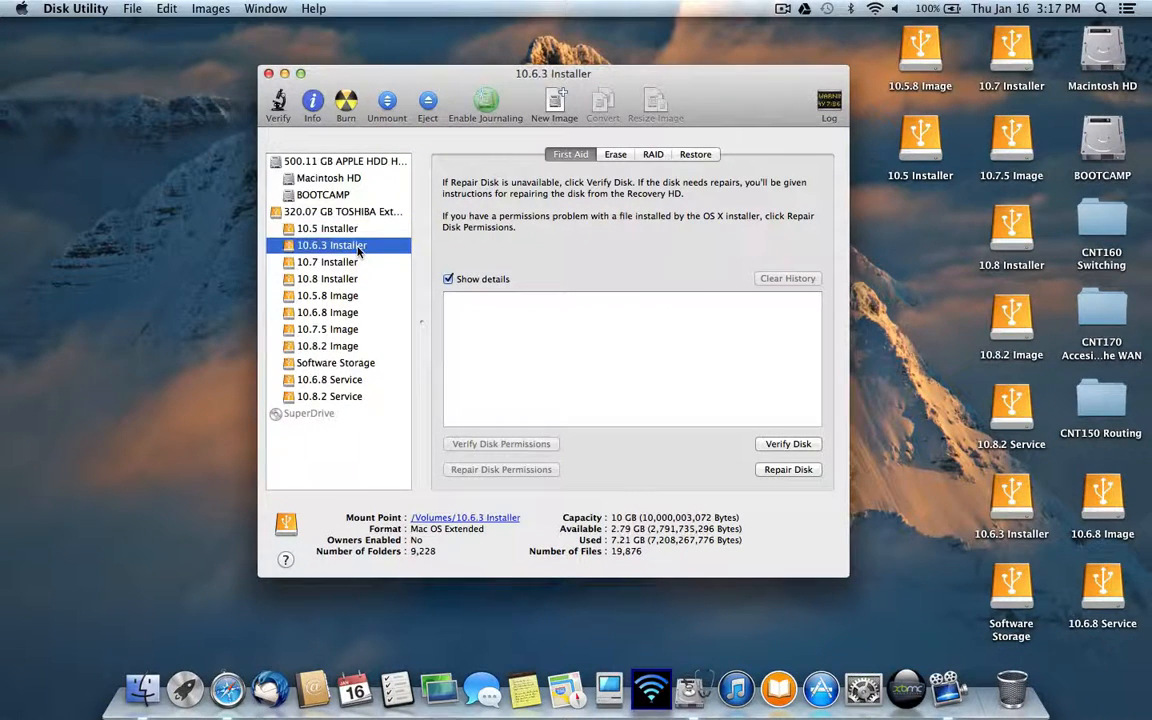
pyautogui.click(353, 263)
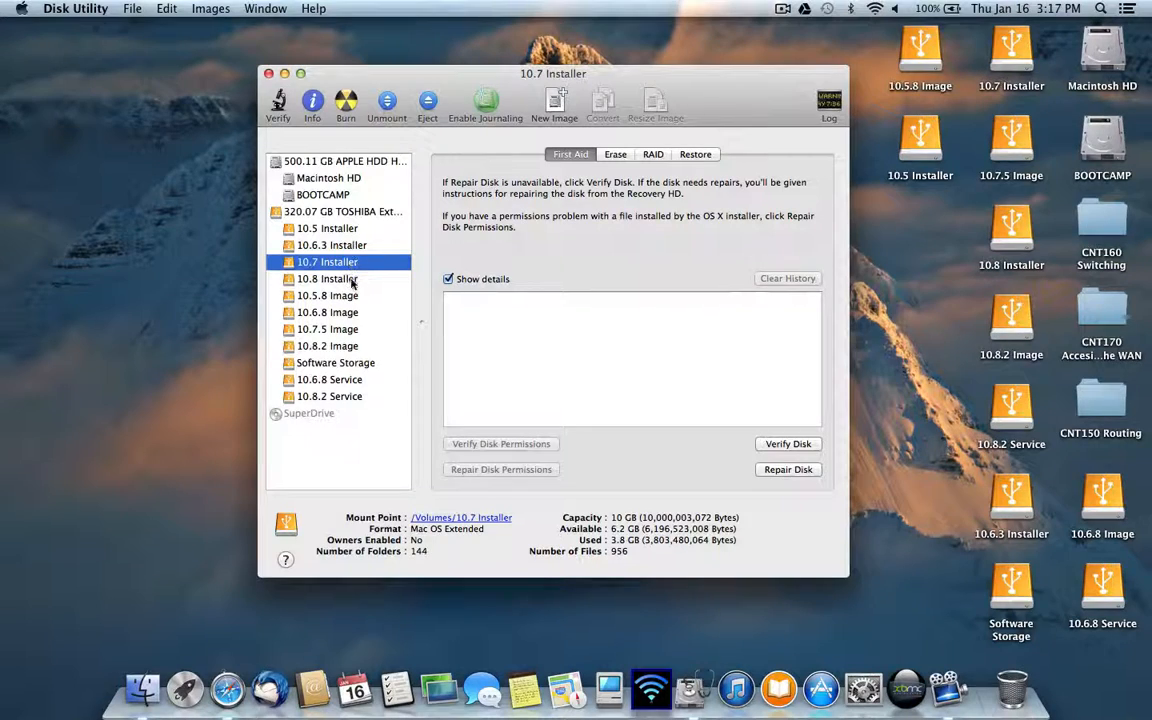
pyautogui.click(353, 279)
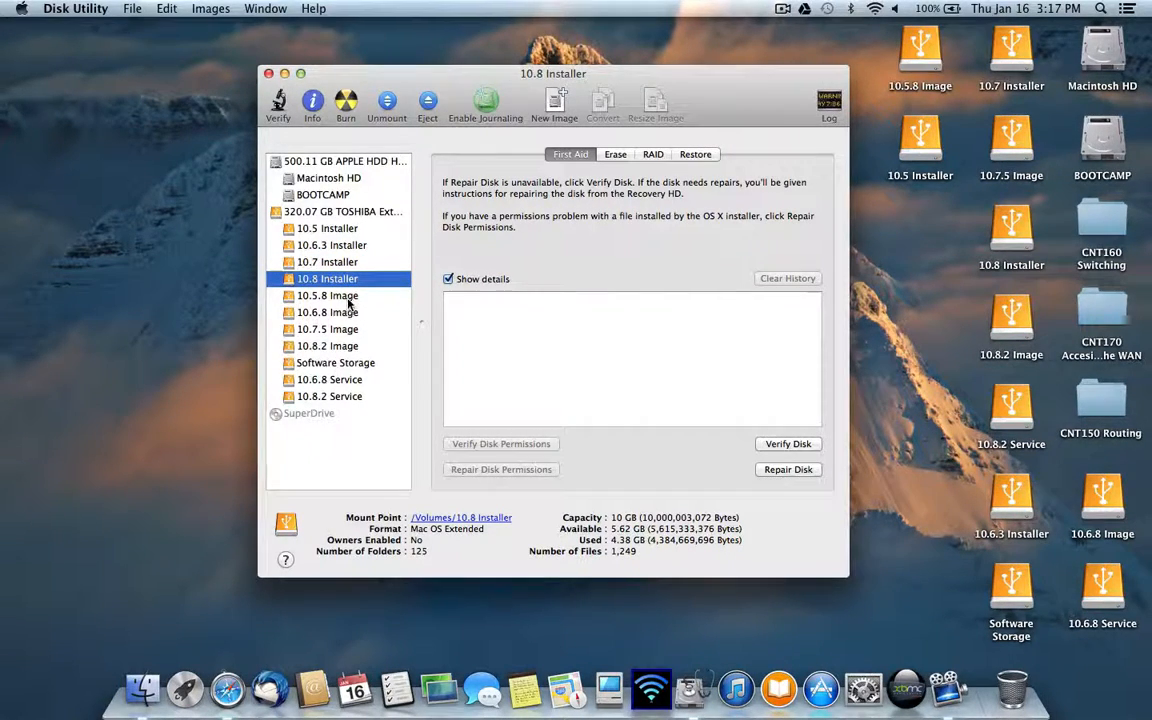
pyautogui.click(348, 299)
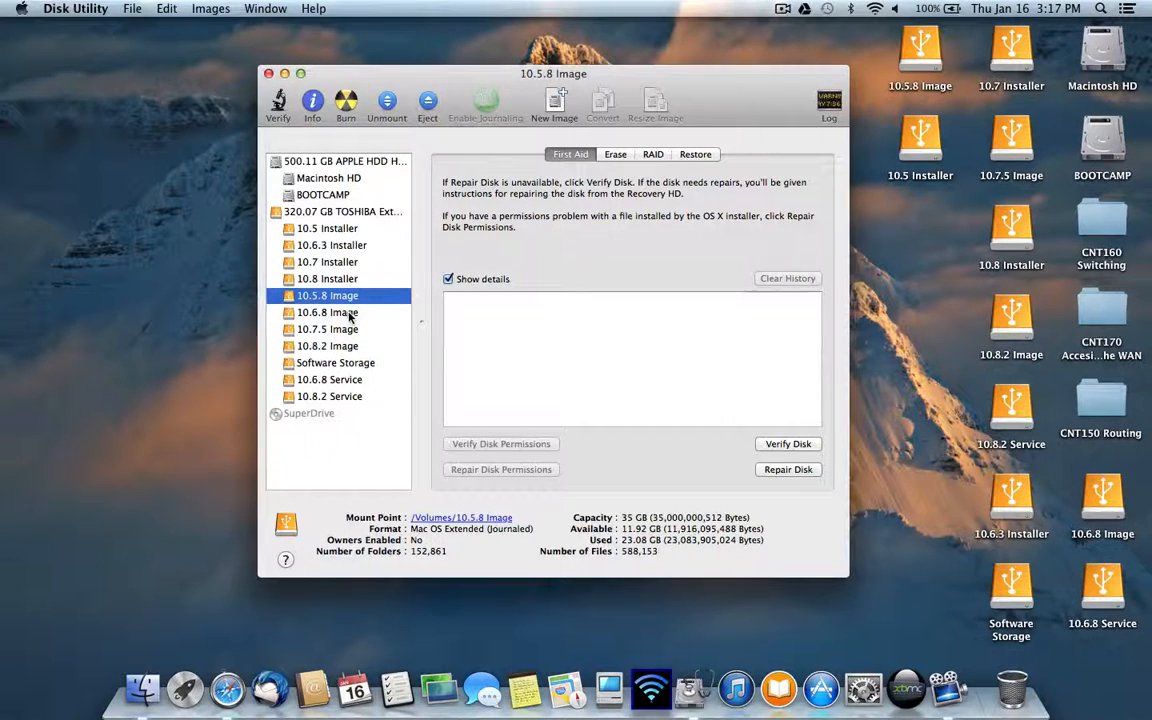
pyautogui.click(349, 313)
pyautogui.click(349, 331)
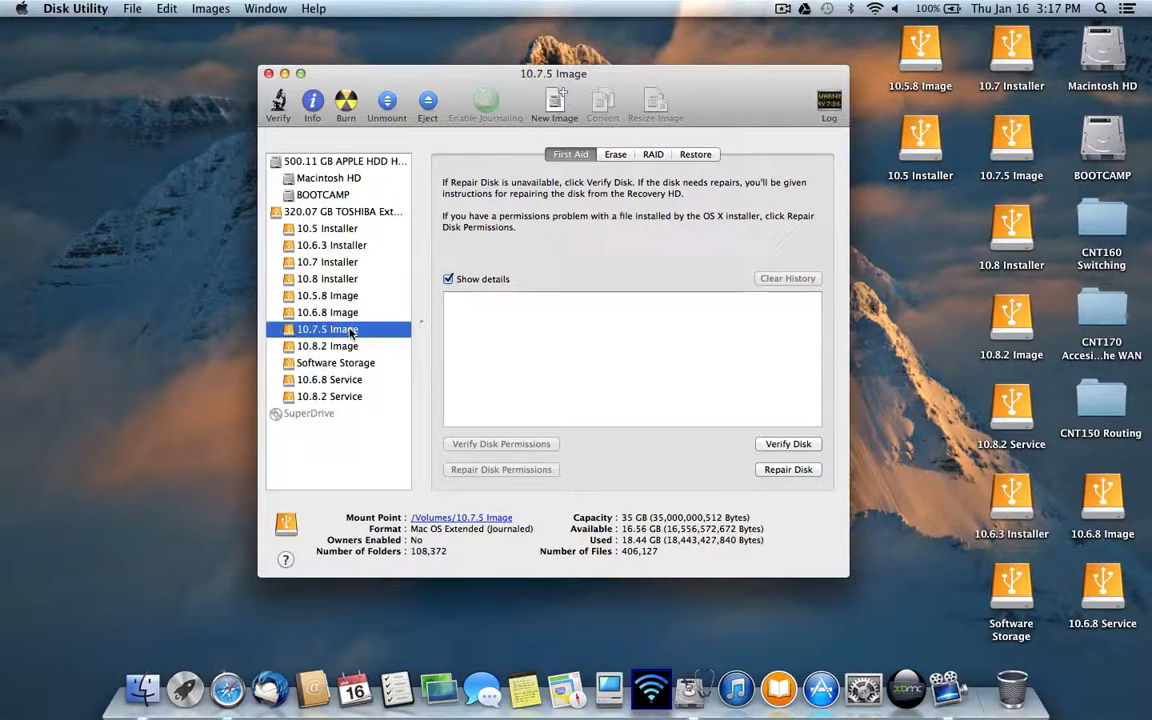
pyautogui.click(349, 347)
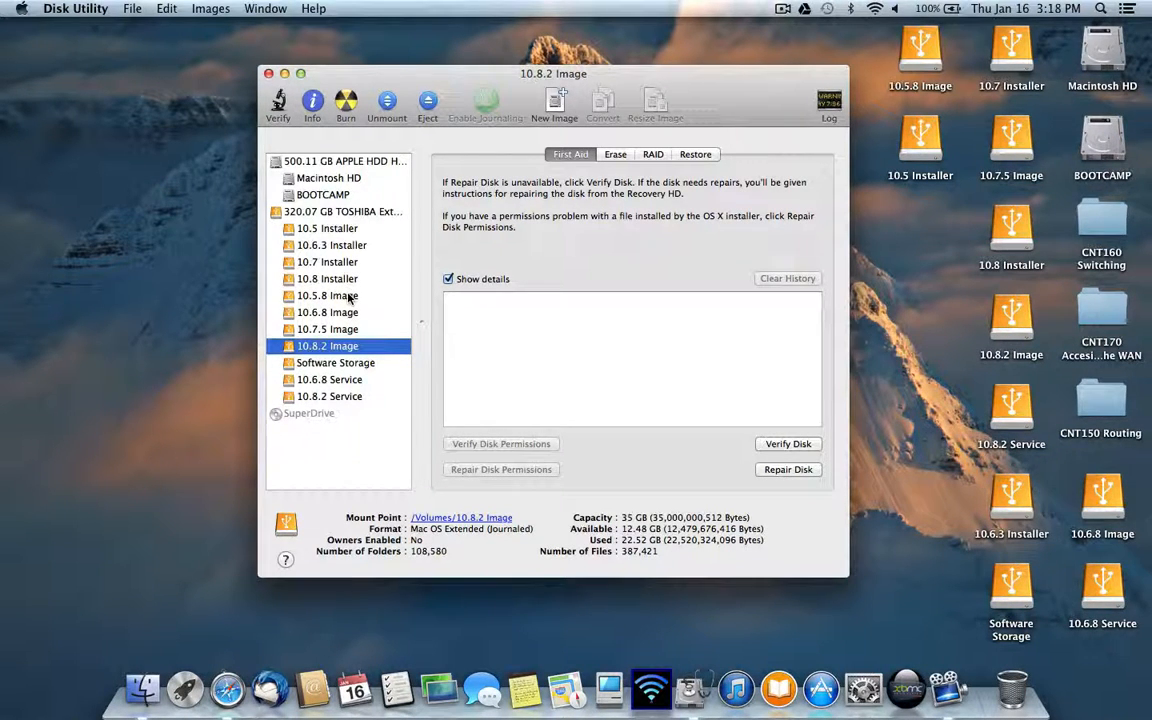
# Examine the details of the Software Storage, 10.6.8 Service and 10.8.2 Service partitions.
pyautogui.click(345, 380)
pyautogui.click(354, 366)
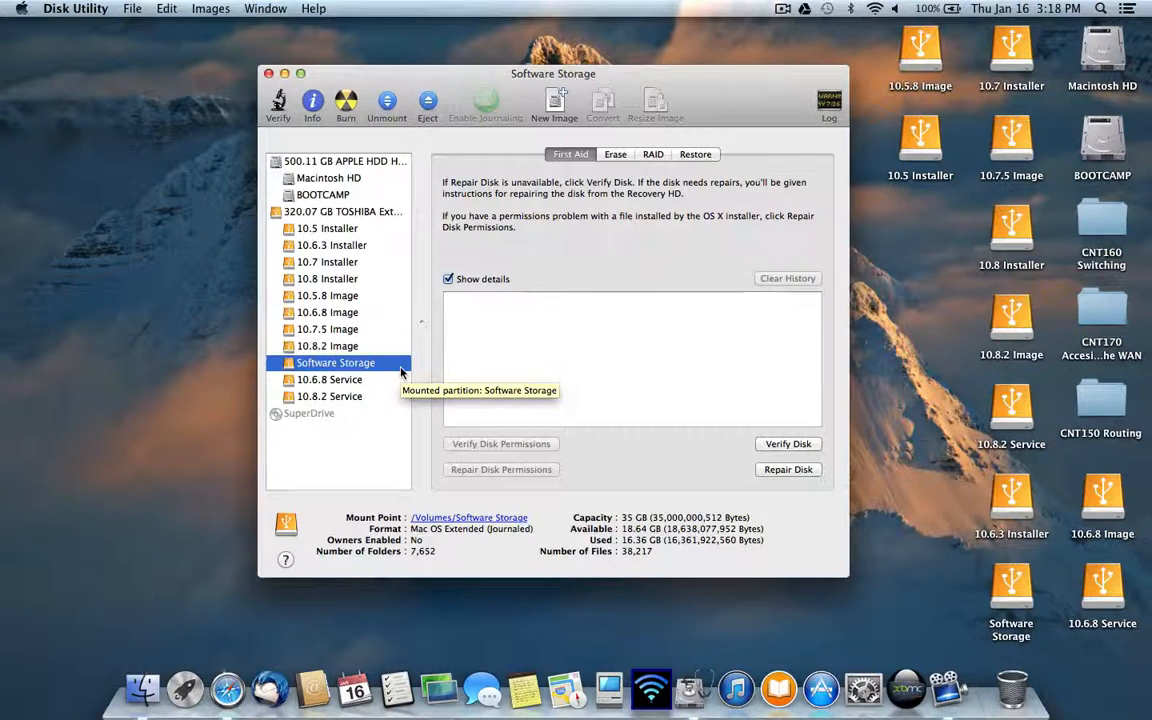
pyautogui.click(370, 385)
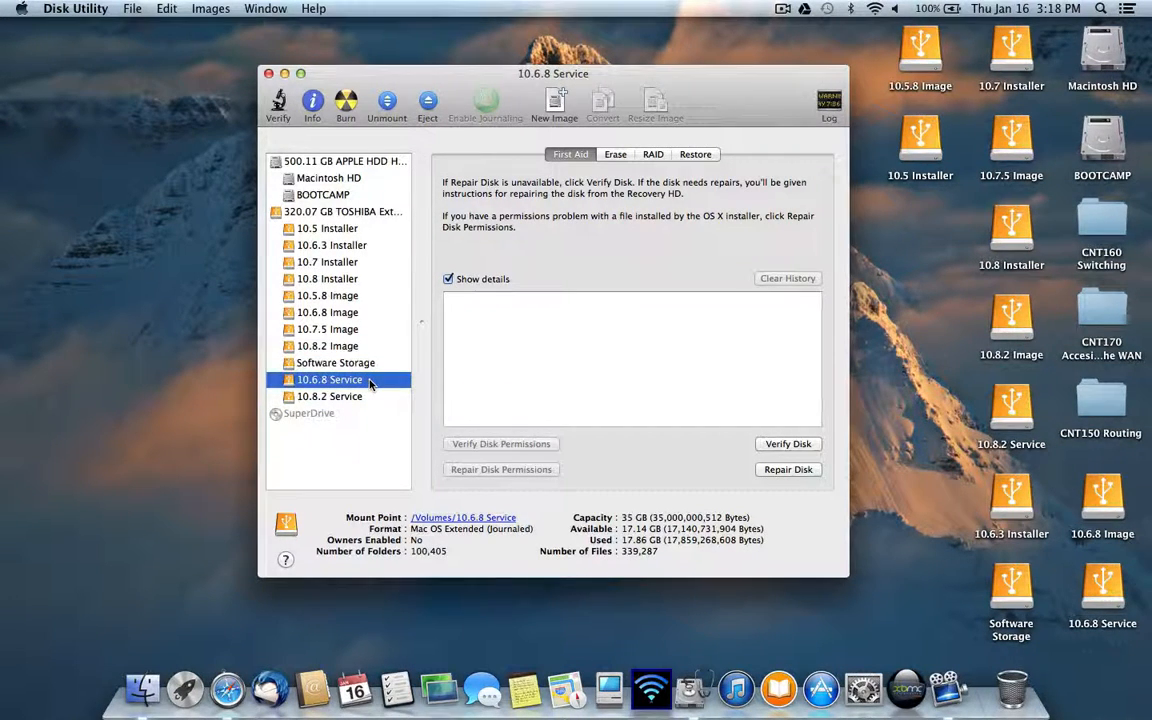
pyautogui.click(345, 396)
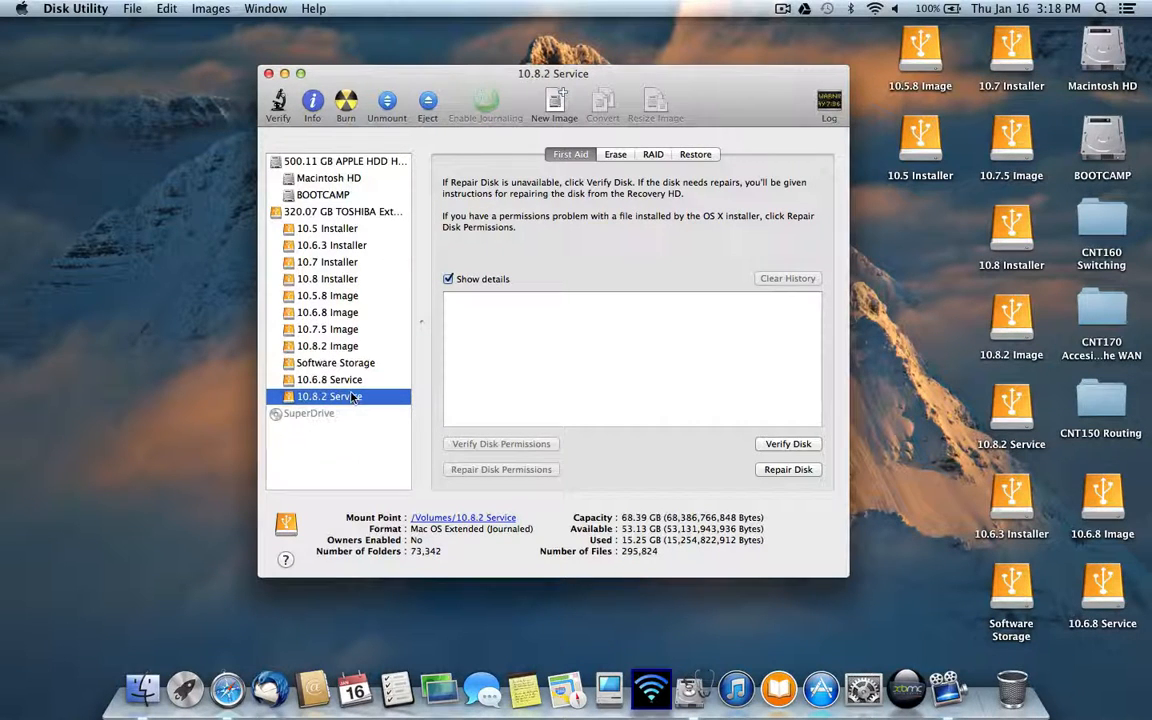
pyautogui.click(350, 385)
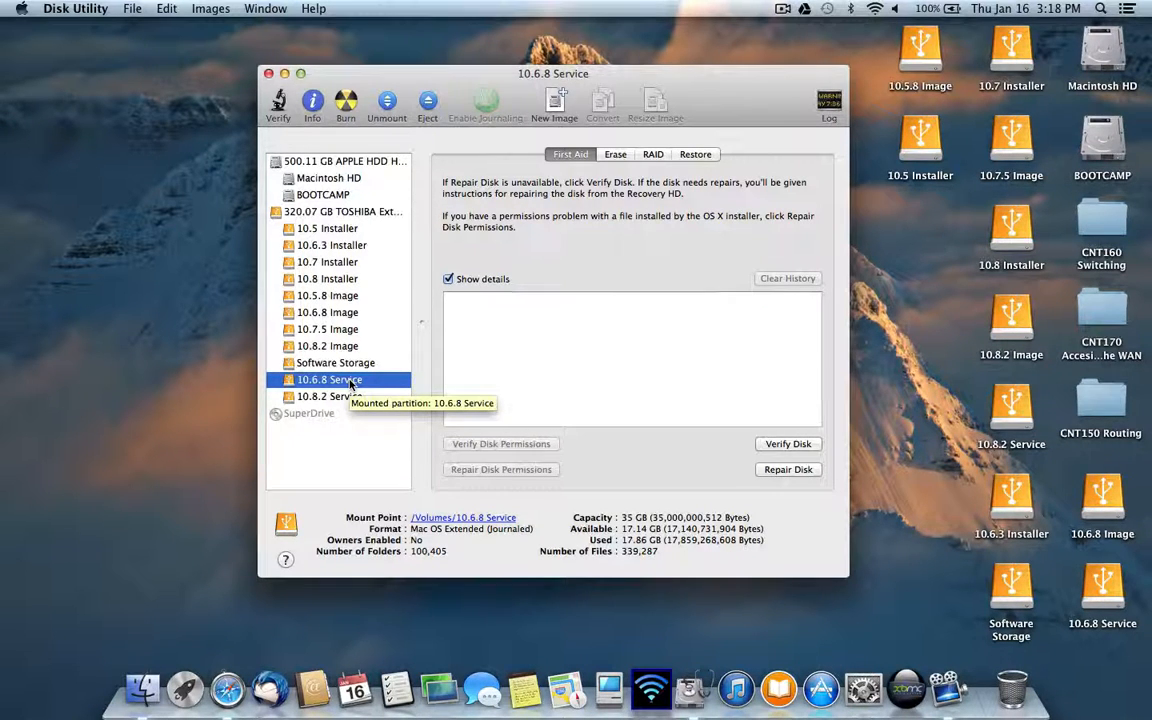
# Eject the whole 320.07 GB TOSHIBA external drive.
pyautogui.click(345, 211)
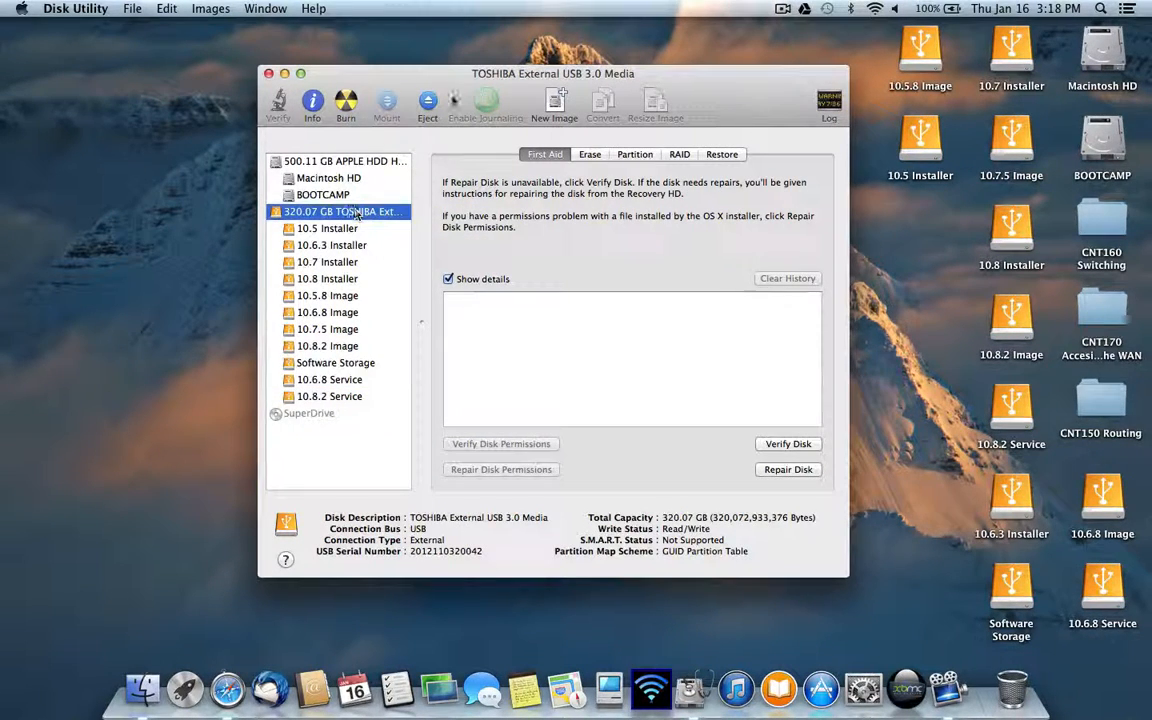
pyautogui.click(428, 103)
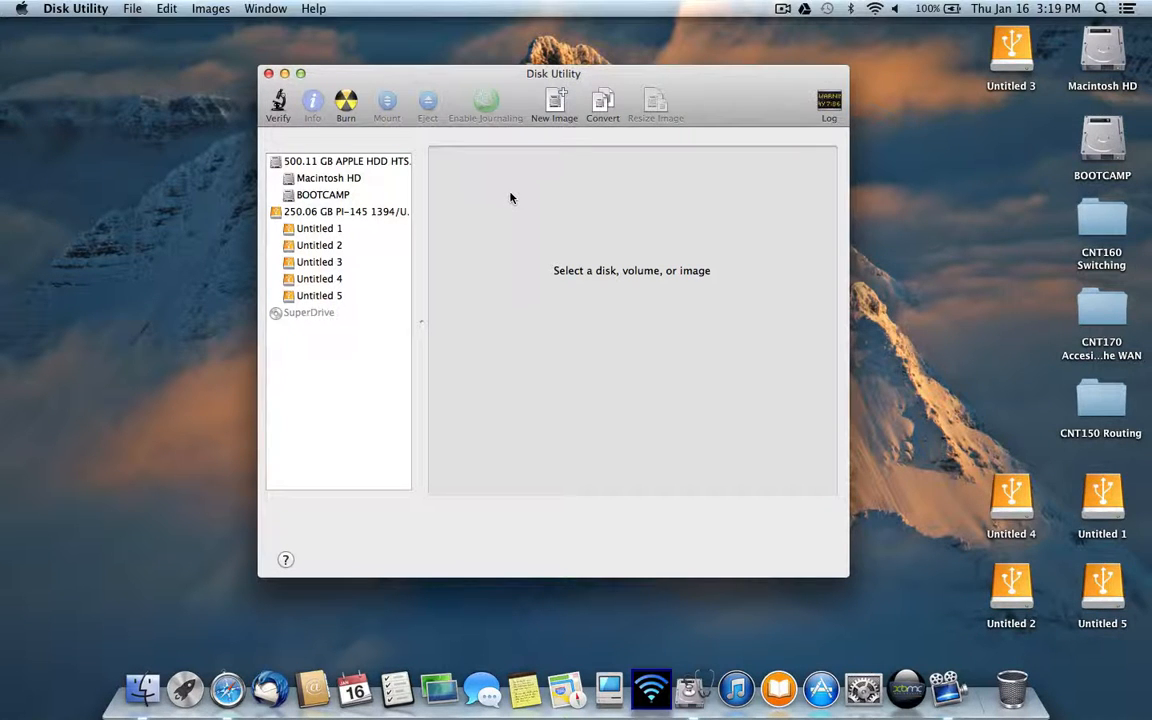
# Select the 250.06 GB PI-145 external drive and view its partition layout and the available partition counts.
pyautogui.click(379, 216)
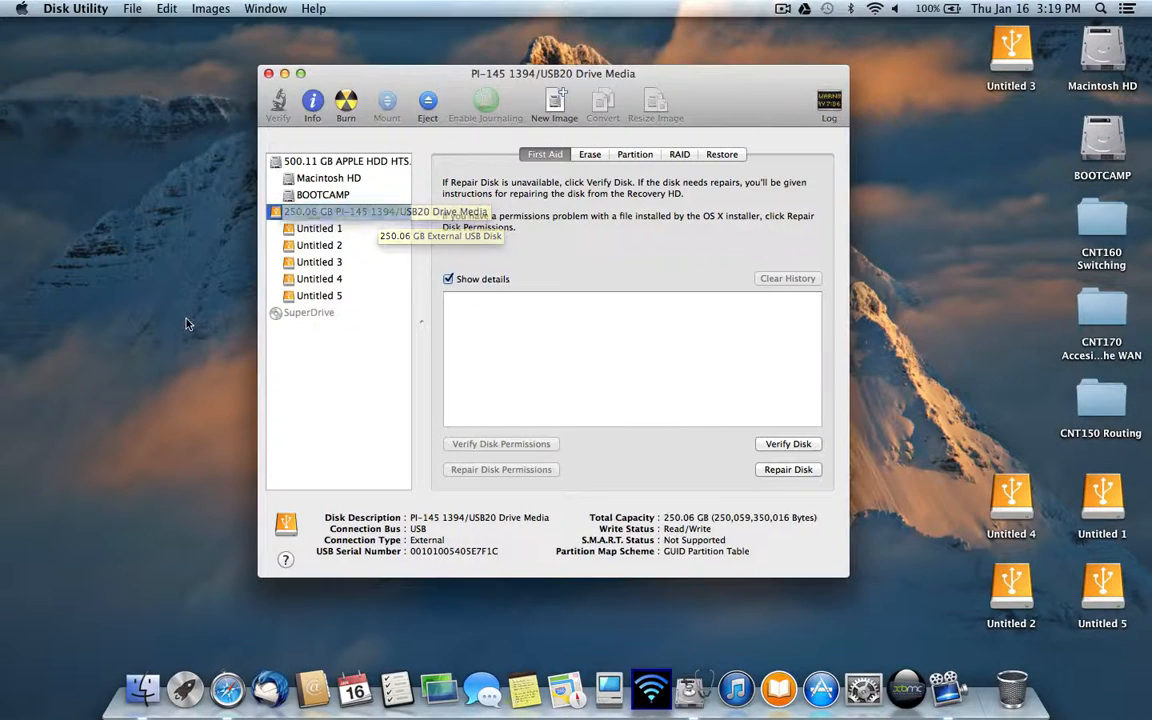
pyautogui.click(167, 286)
pyautogui.click(305, 218)
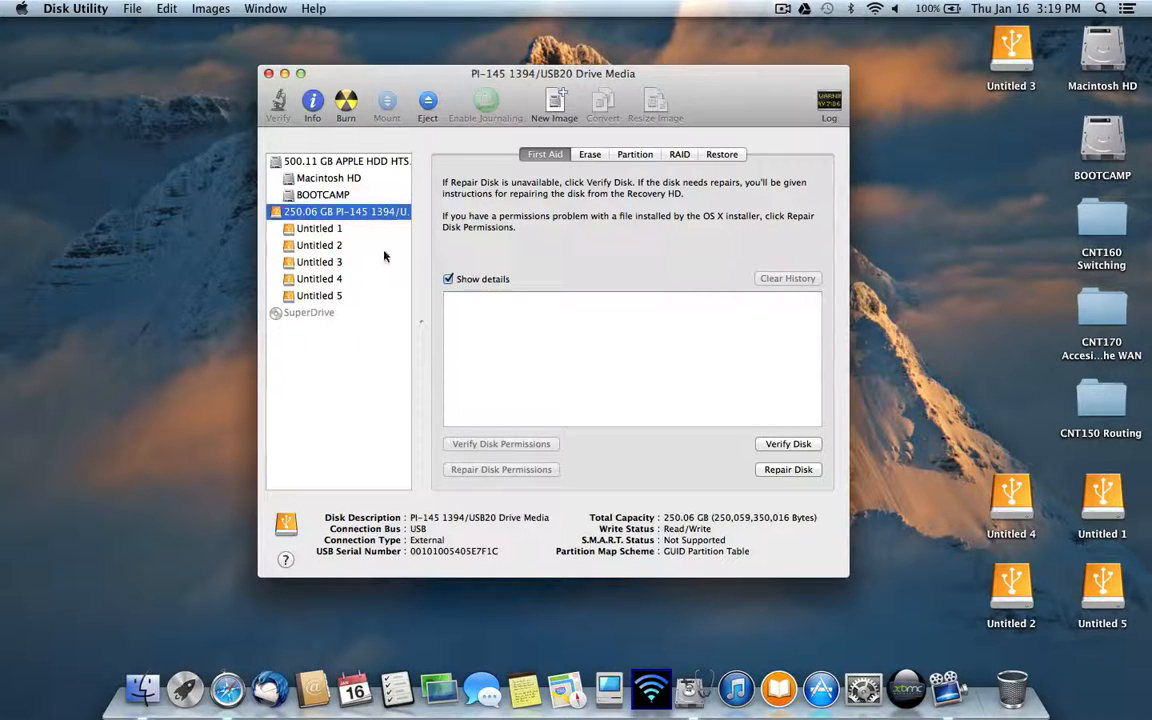
pyautogui.click(633, 155)
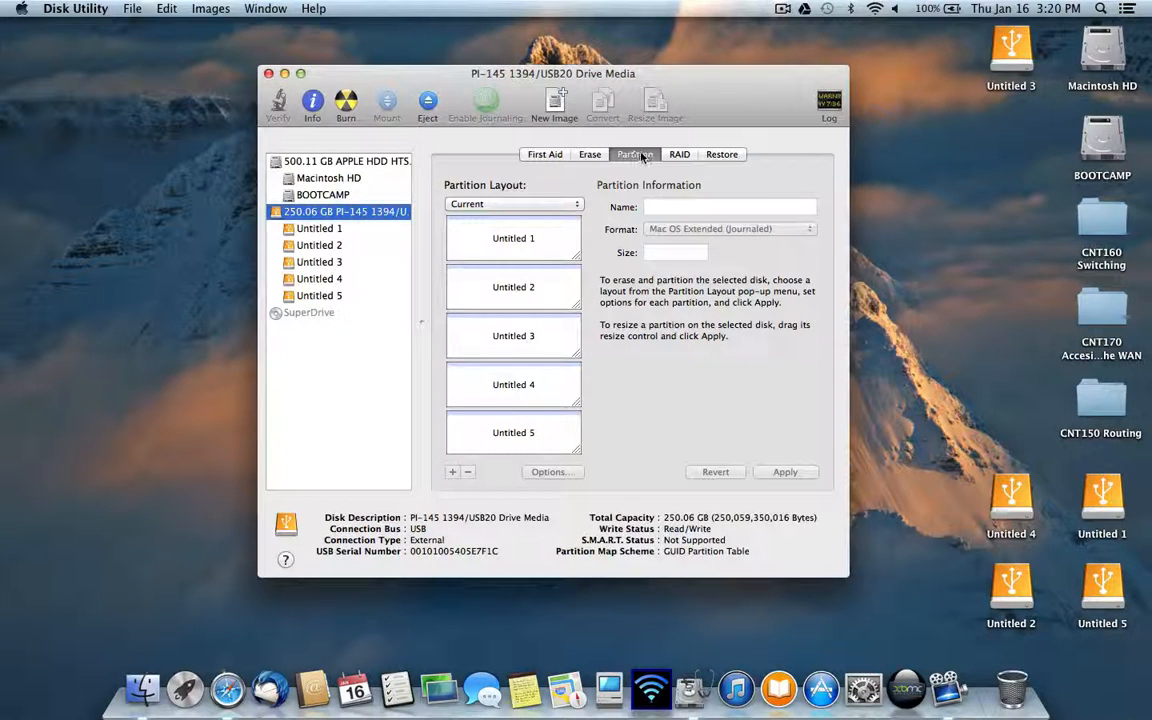
pyautogui.click(577, 205)
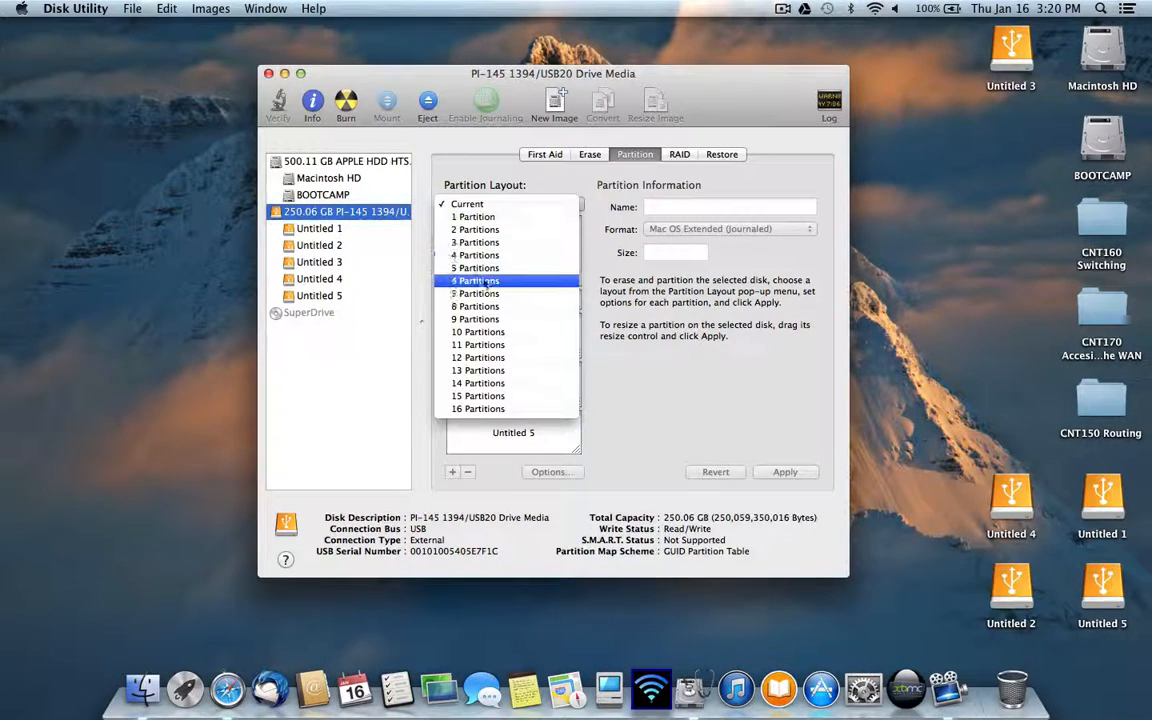
pyautogui.click(578, 187)
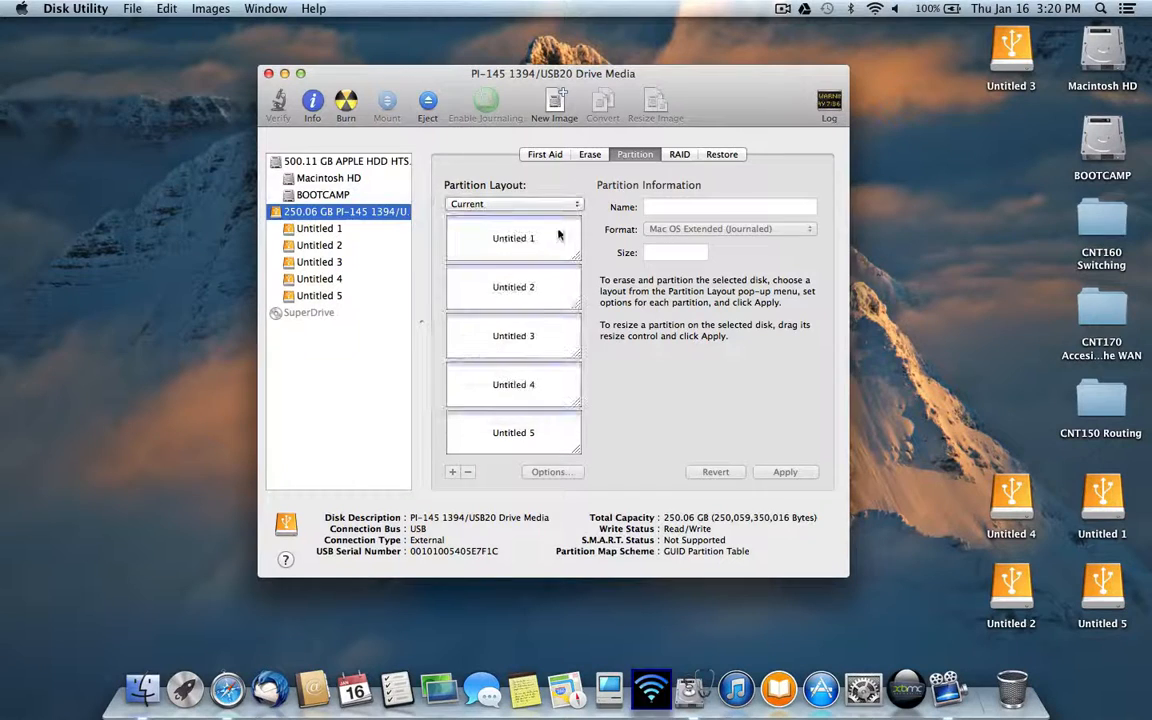
# Examine the name, format and size of the partitions Untitled 1 to Untitled 5 on the PI-145 drive.
pyautogui.click(501, 220)
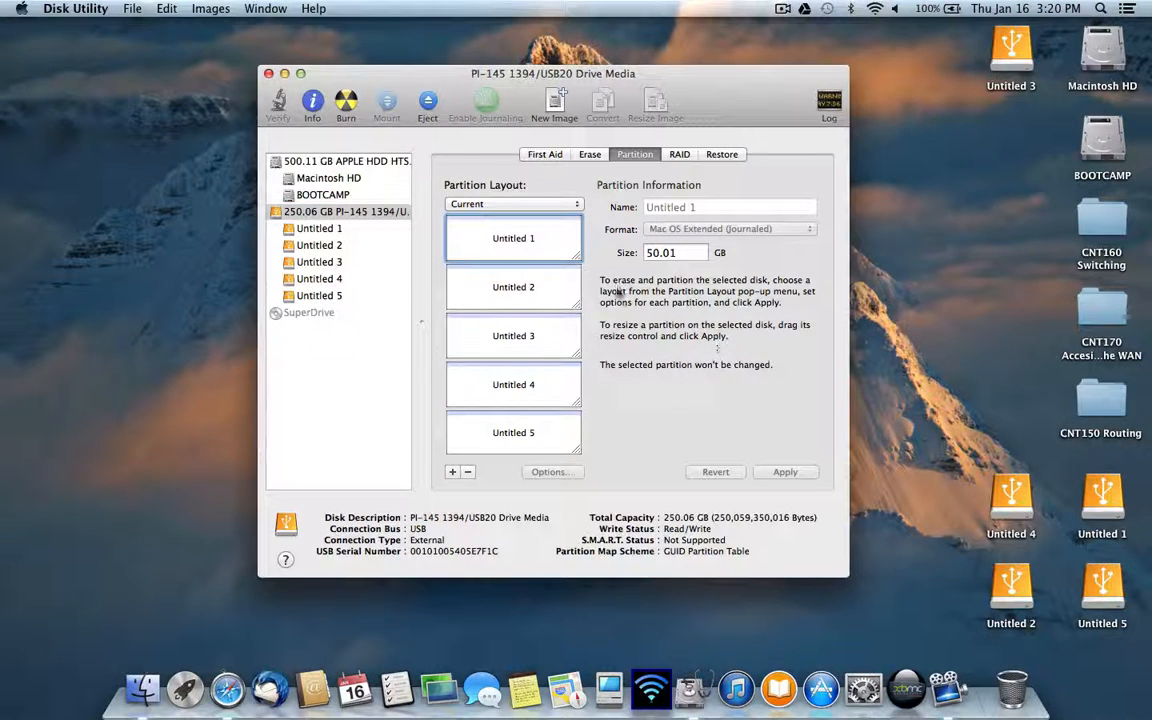
pyautogui.click(545, 289)
pyautogui.click(517, 329)
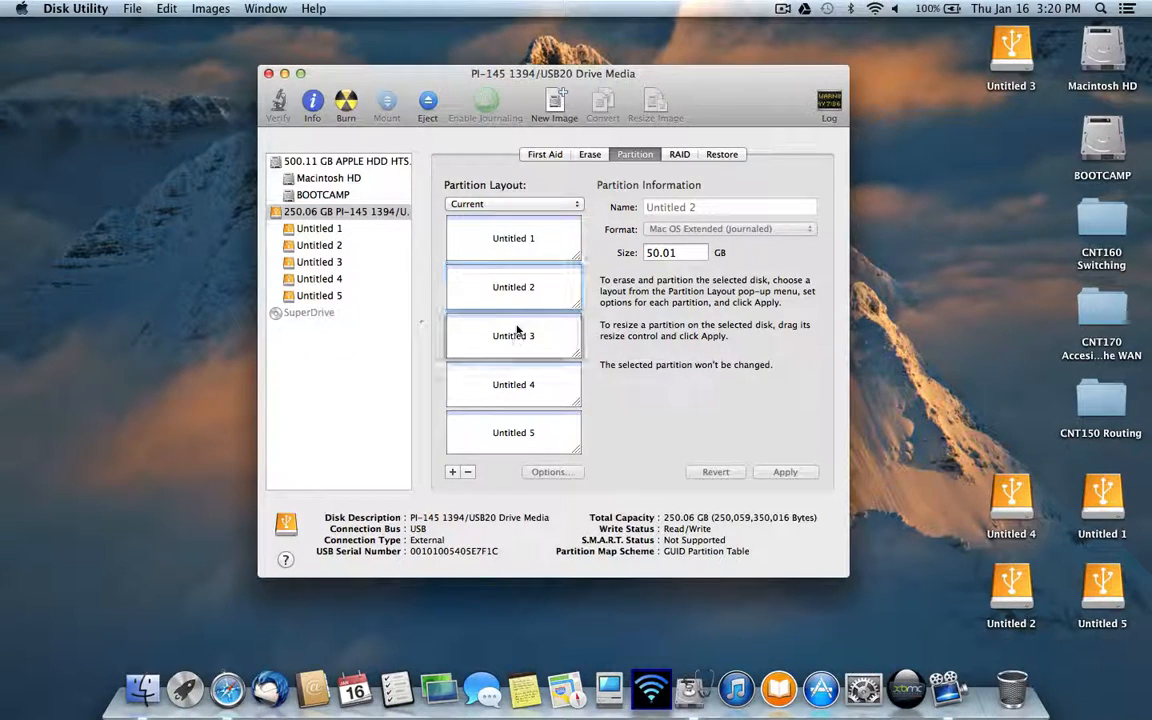
pyautogui.click(505, 392)
pyautogui.click(504, 435)
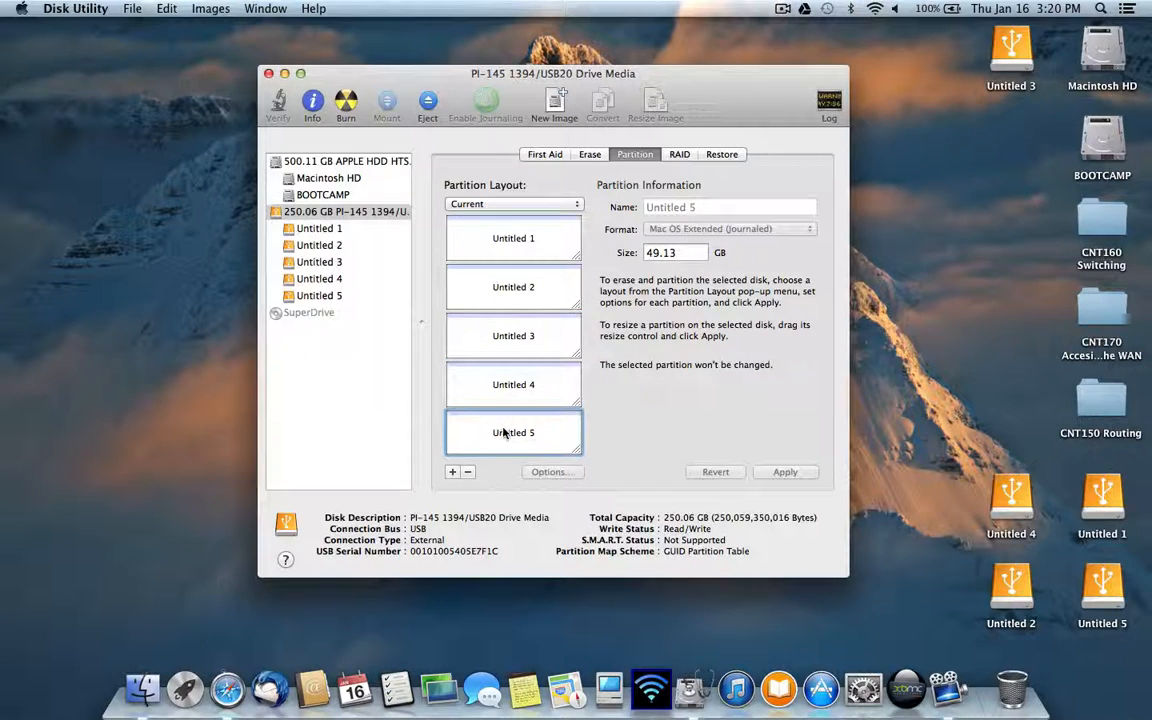
pyautogui.click(507, 240)
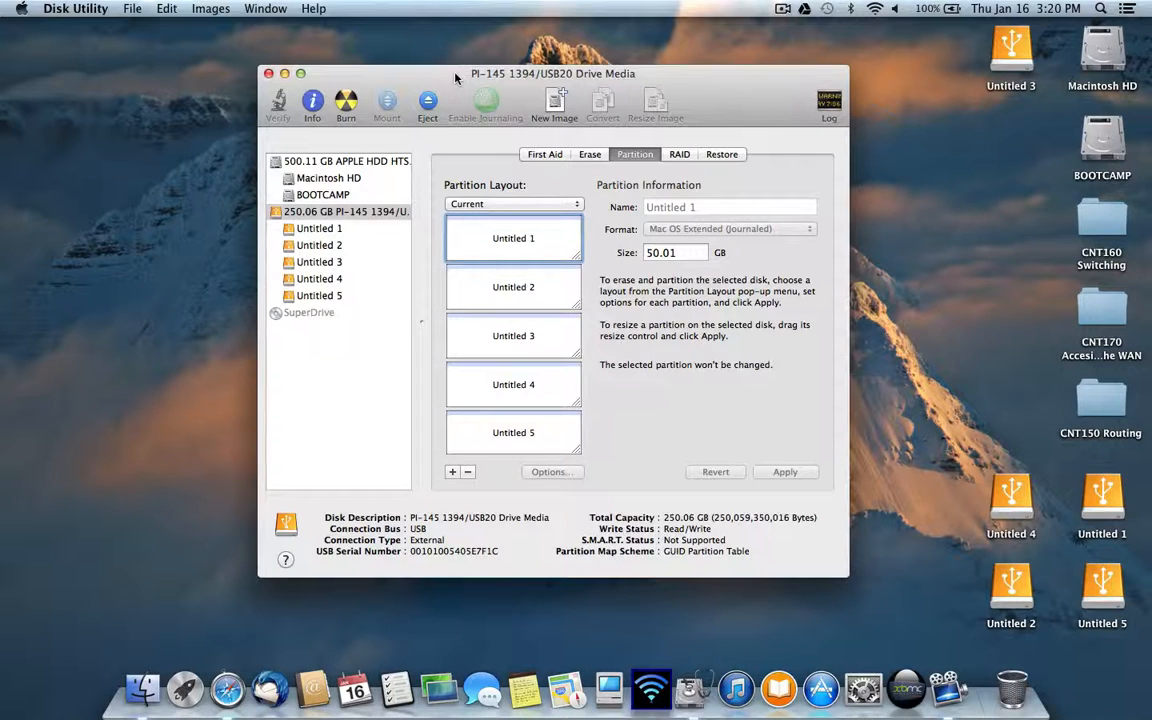
pyautogui.click(322, 230)
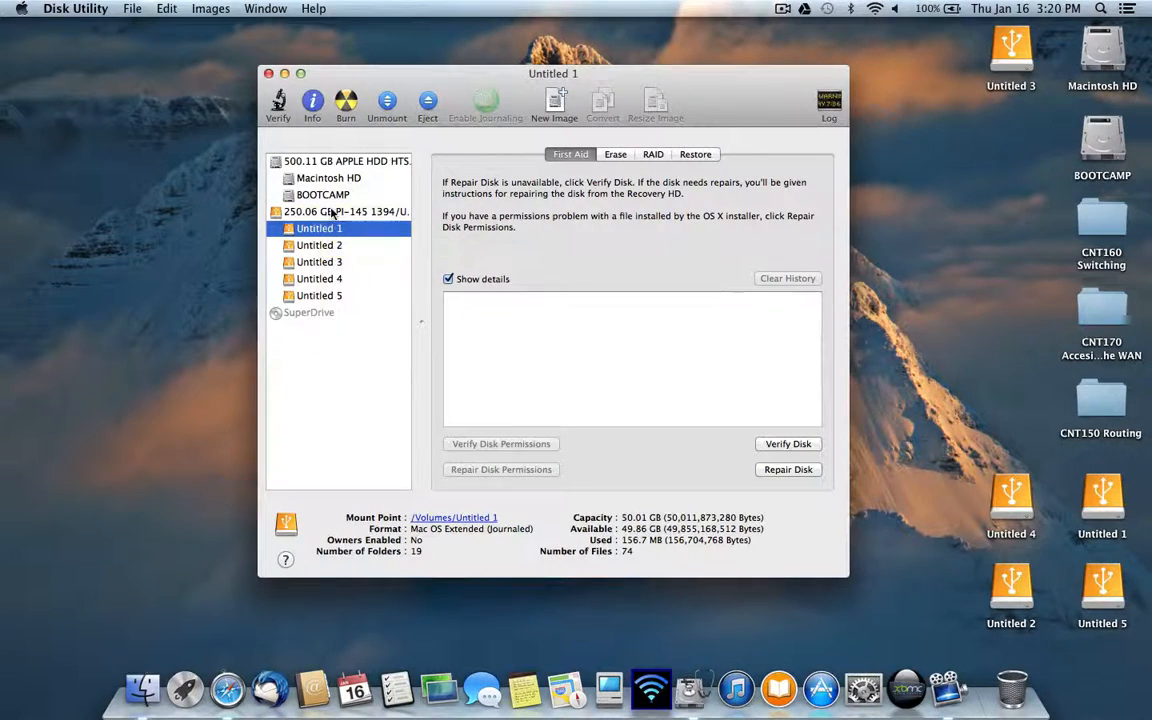
pyautogui.click(333, 213)
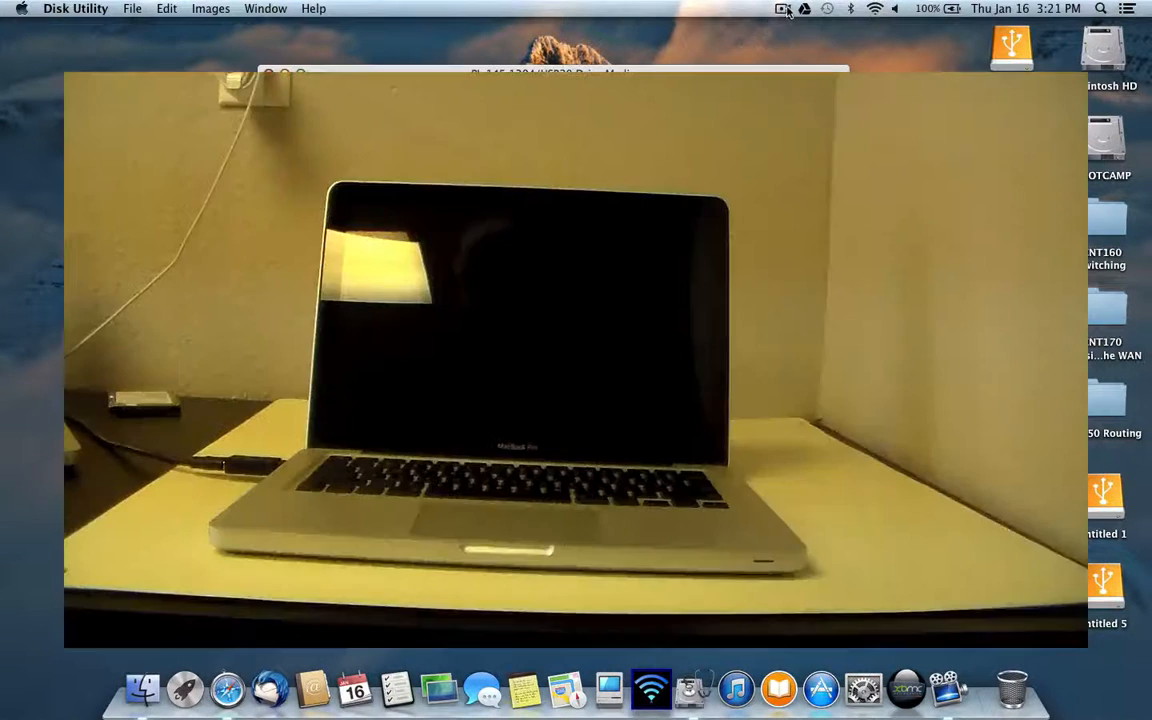
pyautogui.click(783, 9)
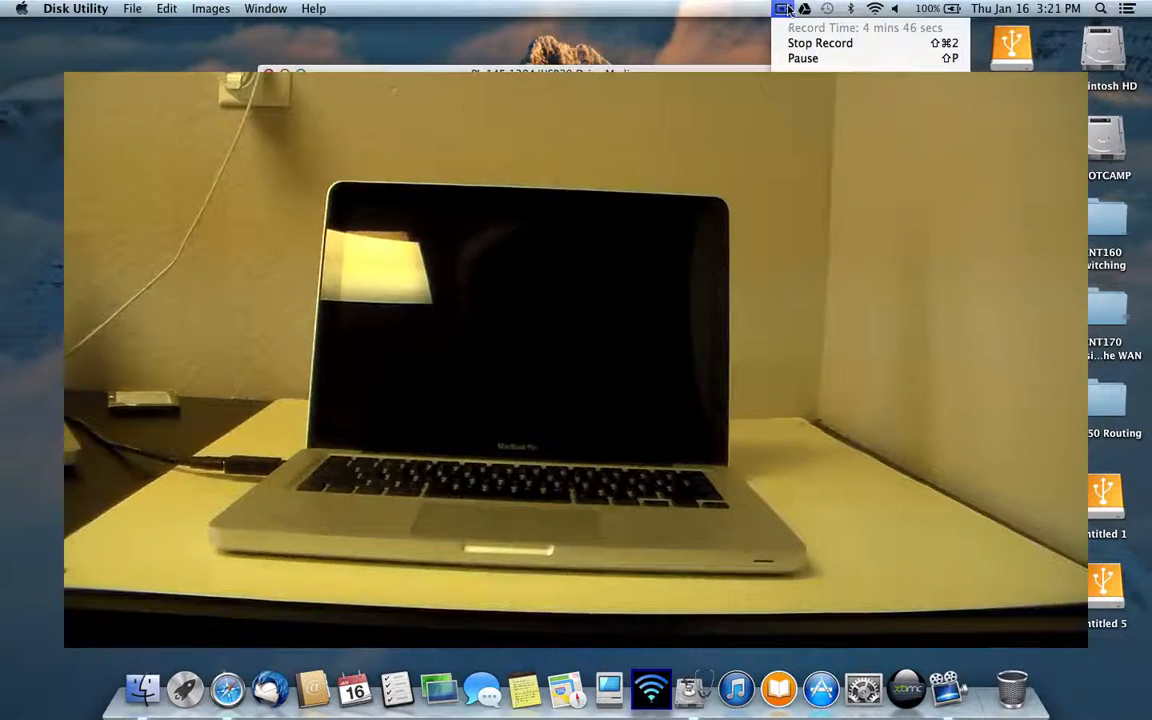
pyautogui.click(820, 43)
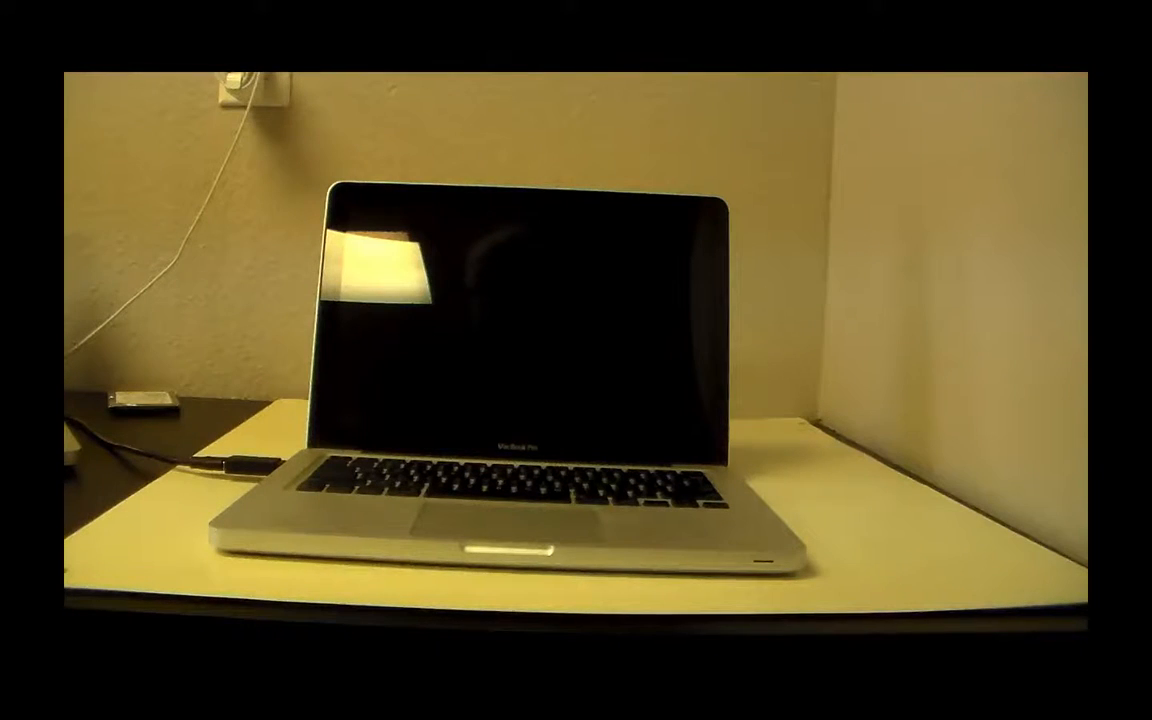
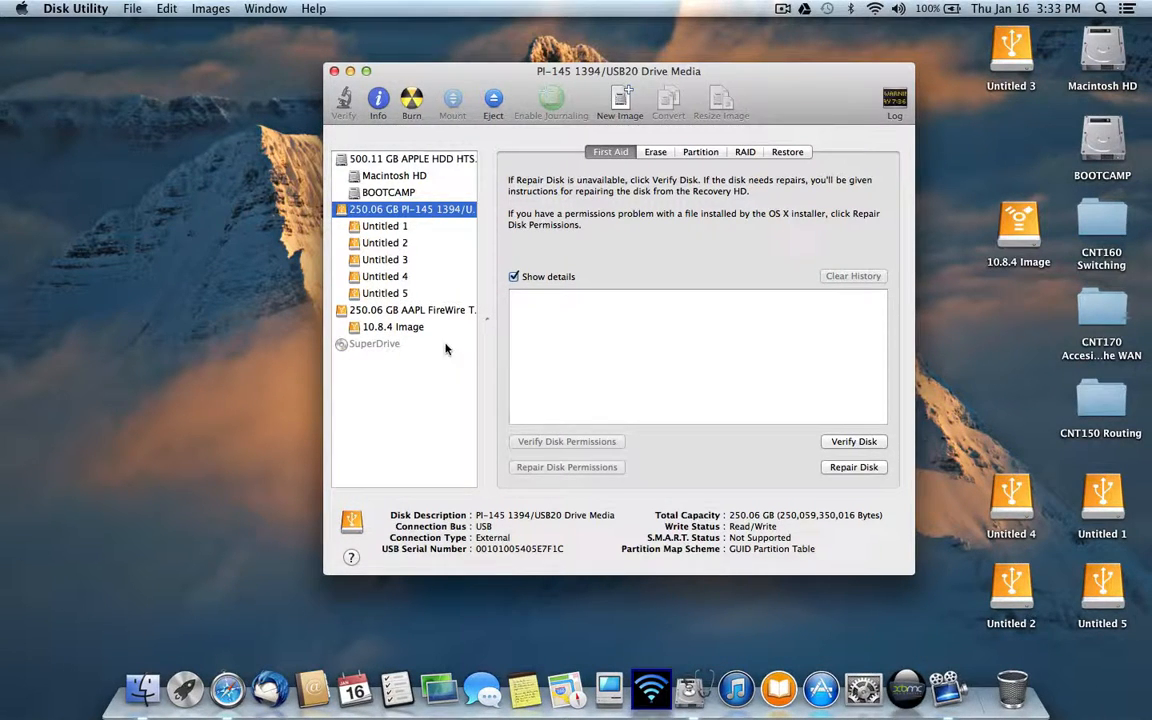
# Set up a restore with the FireWire volume 10.8.4 Image as source and Untitled 1 as destination.
pyautogui.click(417, 312)
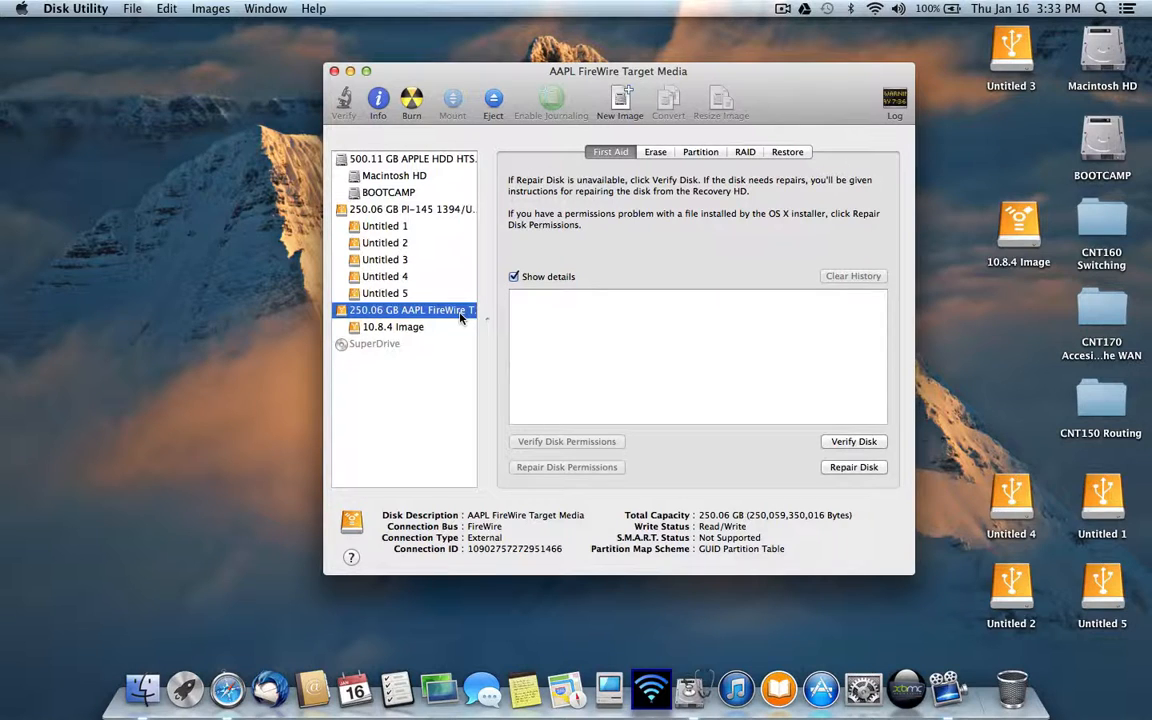
pyautogui.click(414, 329)
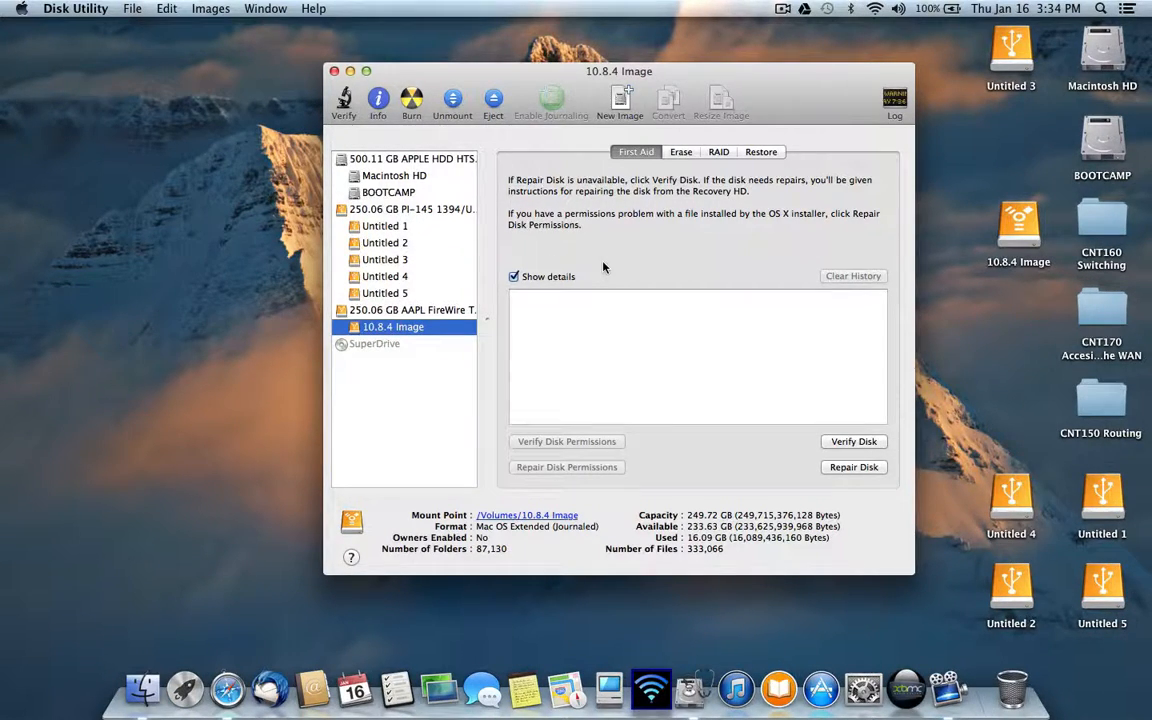
pyautogui.click(762, 152)
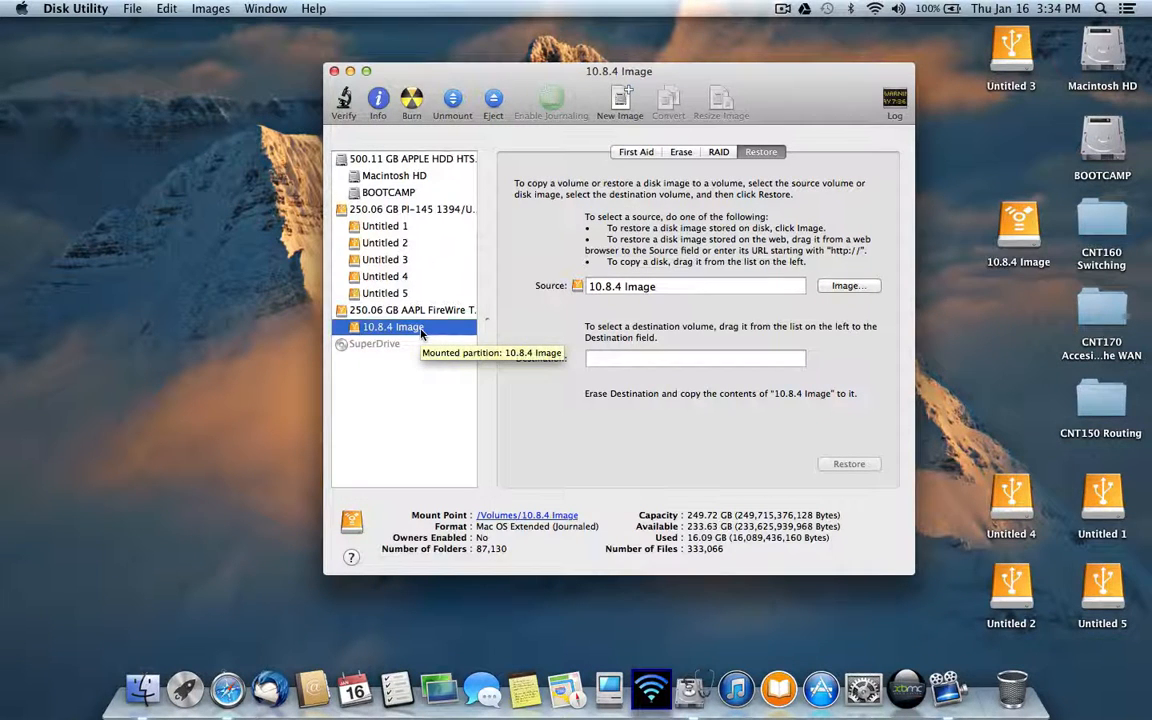
pyautogui.moveTo(451, 333); pyautogui.dragTo(622, 288)
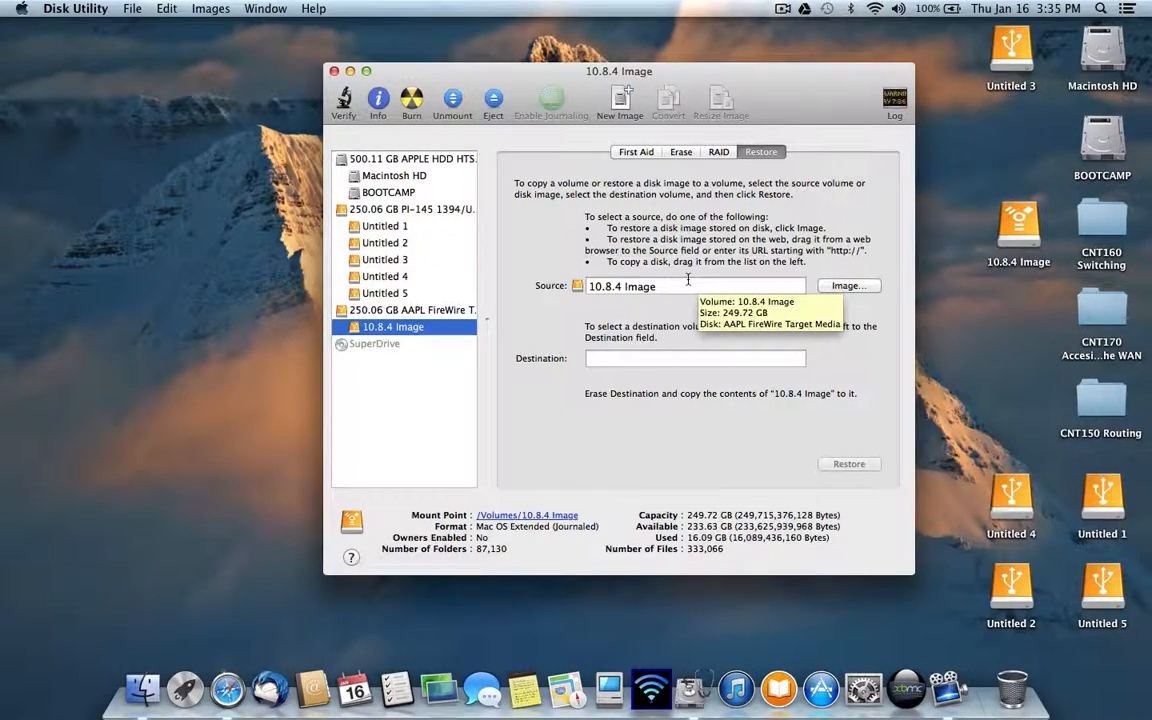
pyautogui.moveTo(392, 228); pyautogui.dragTo(663, 358)
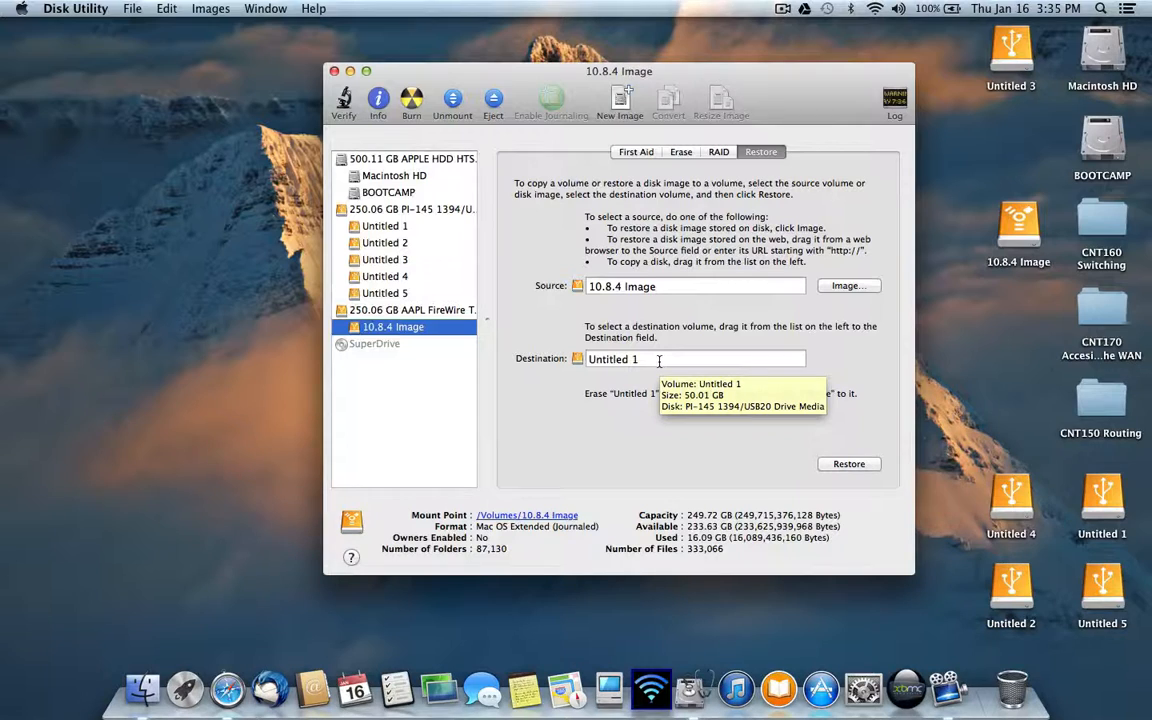
# Start the restore, confirm erasing Untitled 1, and authorize the change with the account password.
pyautogui.click(864, 466)
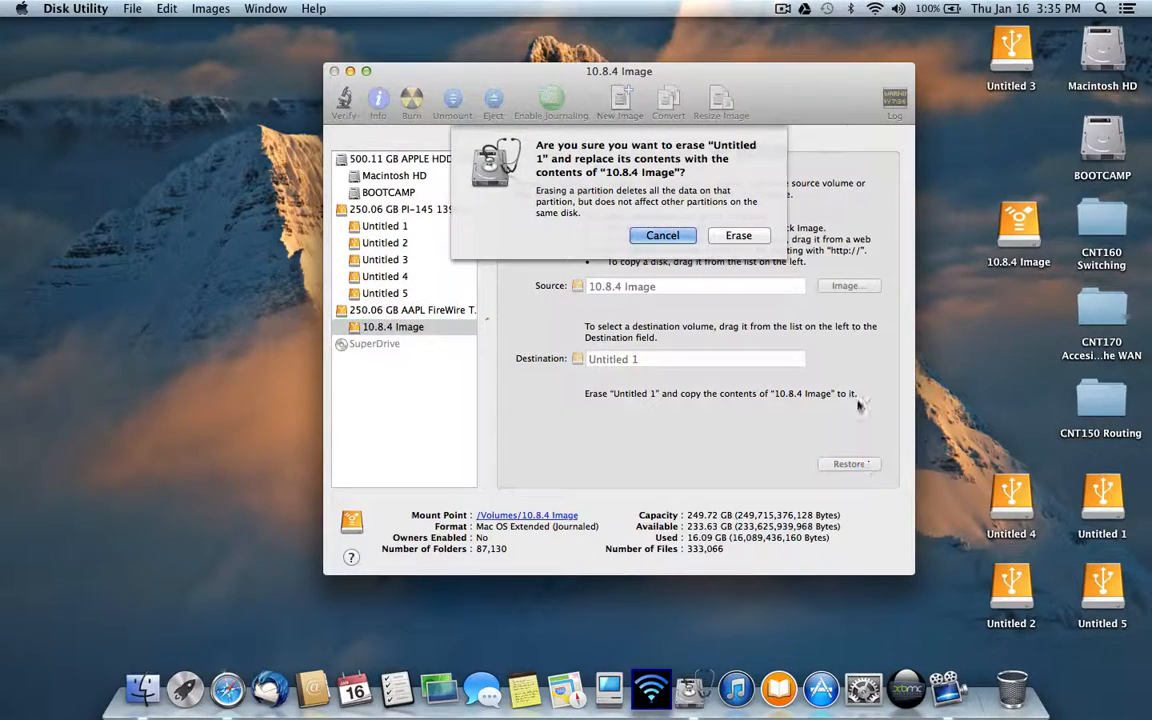
pyautogui.click(756, 237)
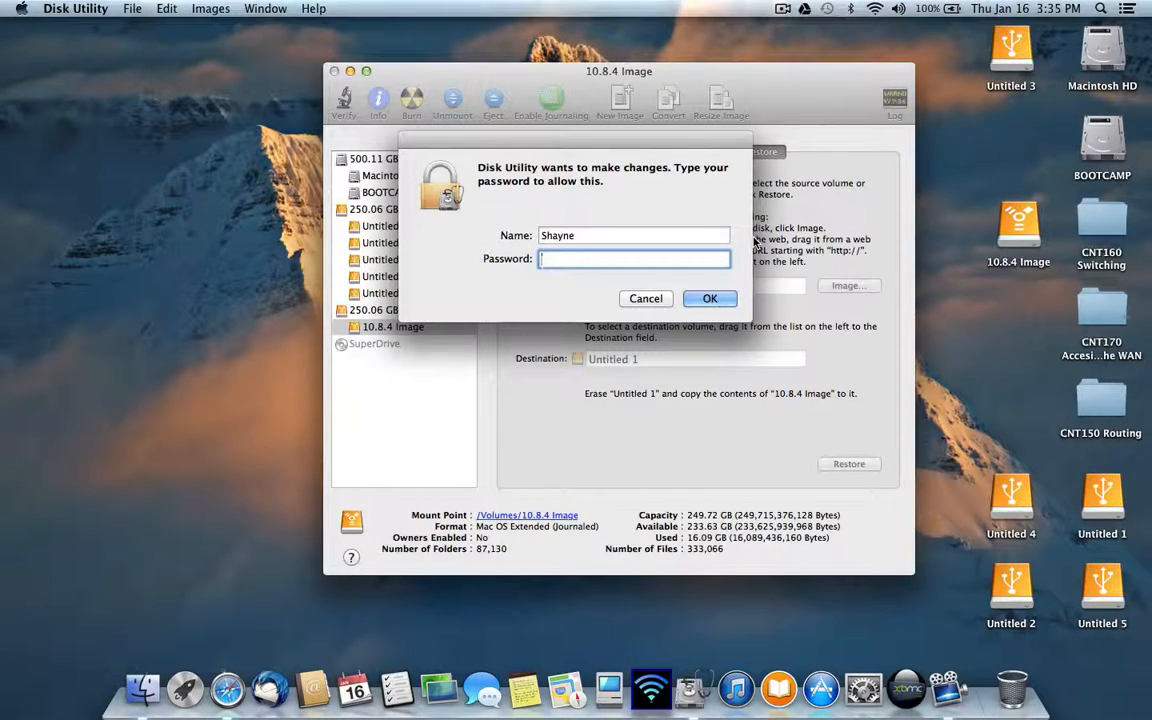
pyautogui.write('********')
pyautogui.press('Return')
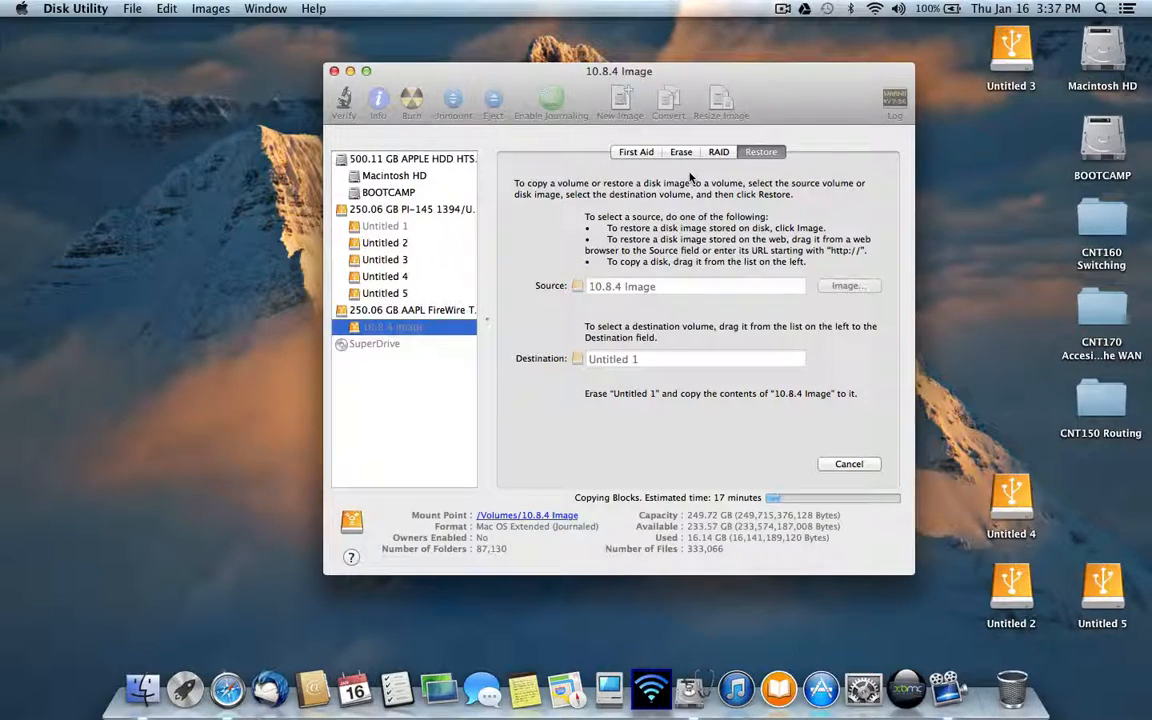
# Switch to ScreenFlow to view the video project.
pyautogui.click(948, 690)
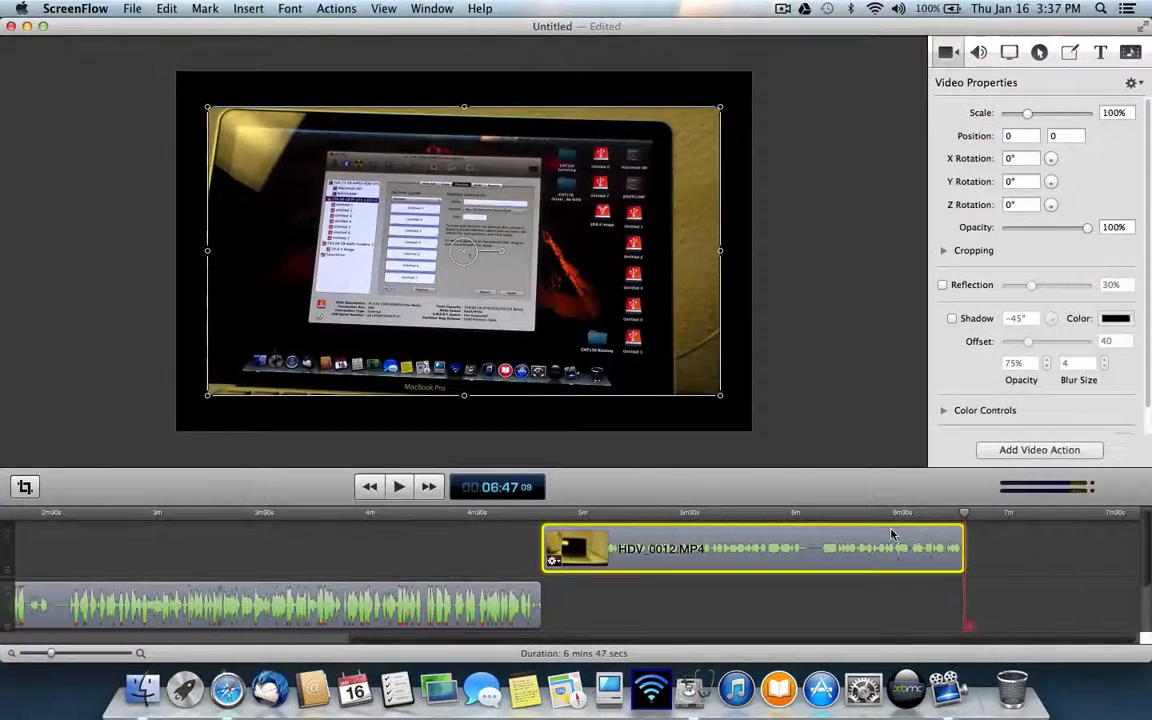